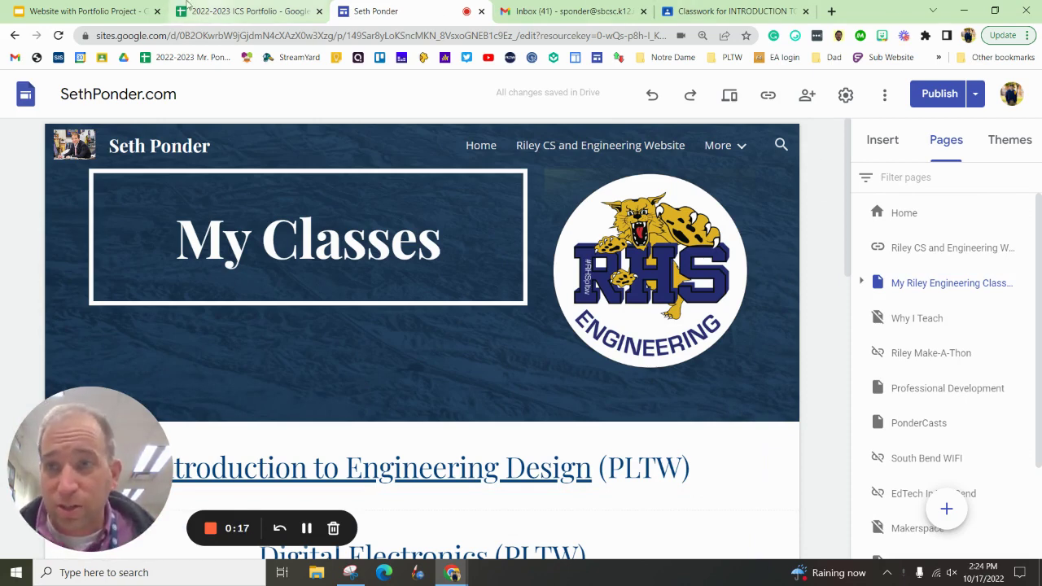
- Bring up the Website with Portfolio Project deck and scroll to the publishing slides
click(83, 10)
scroll(70, 278, down, 5)
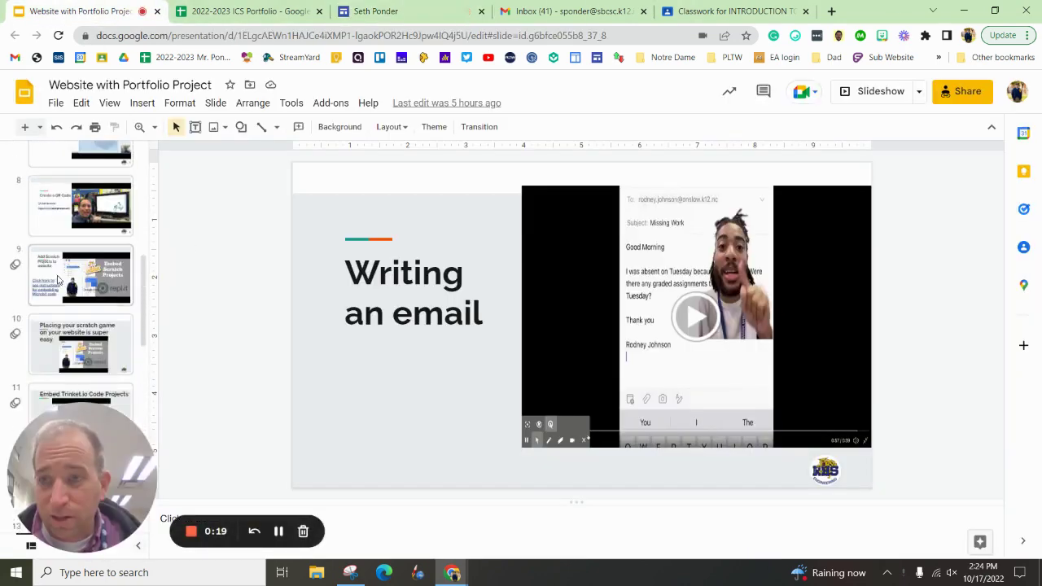
scroll(70, 278, up, 3)
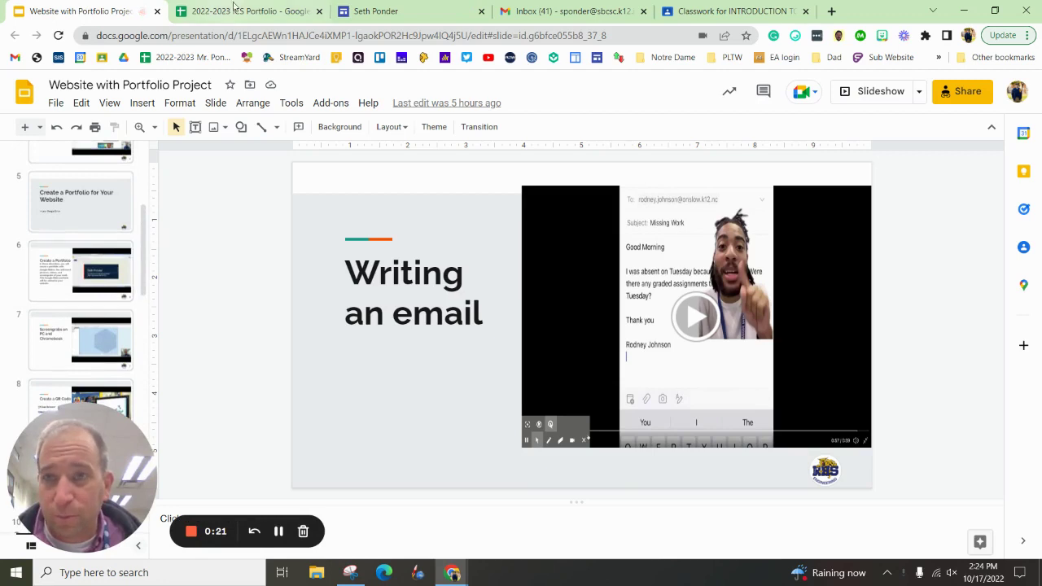
scroll(96, 232, down, 10)
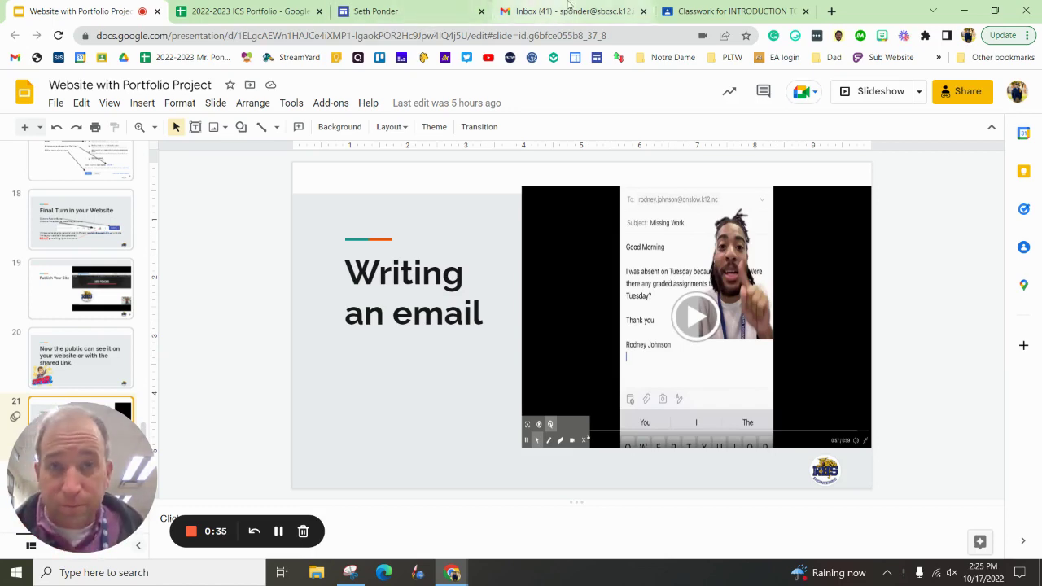
- Back in the site editor, review the My Classes page, then open the Home page
click(399, 9)
click(719, 146)
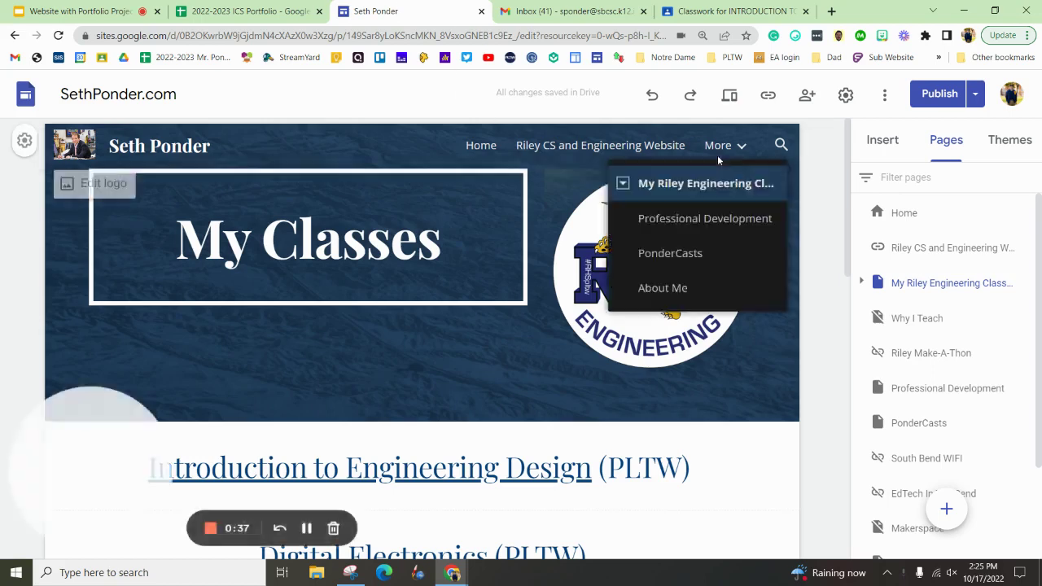
click(460, 248)
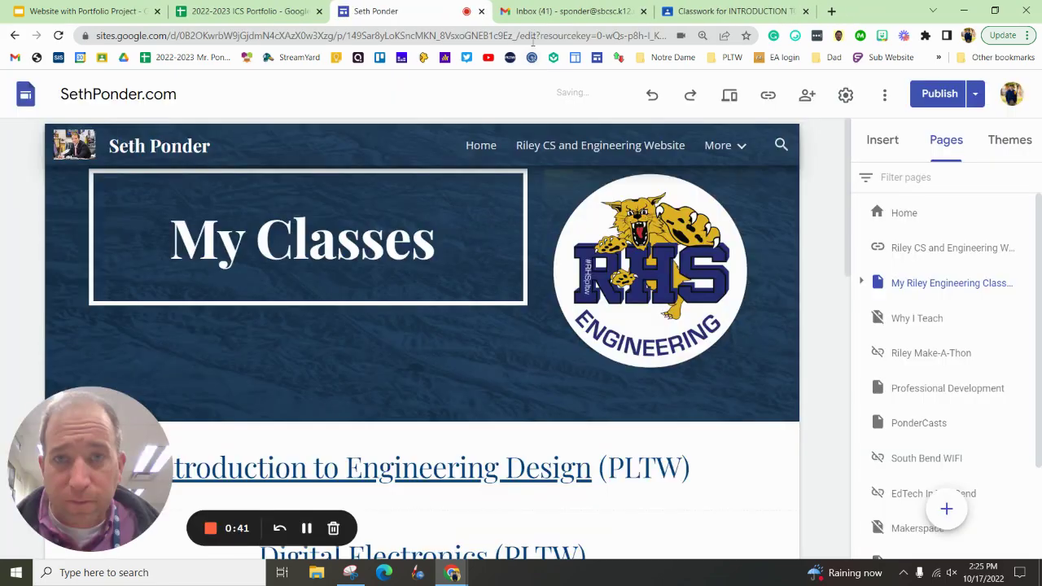
click(484, 146)
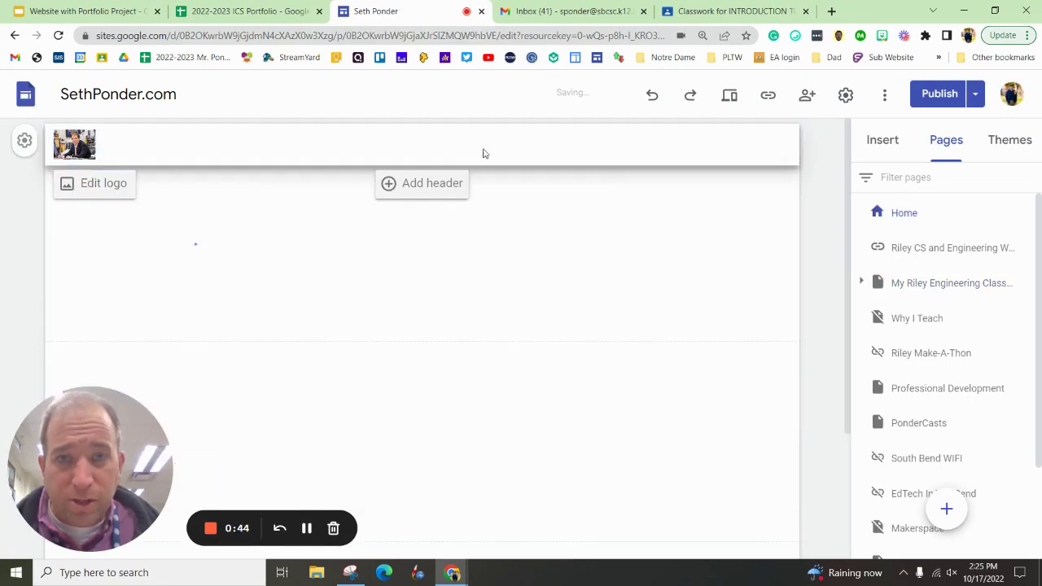
click(719, 145)
click(567, 324)
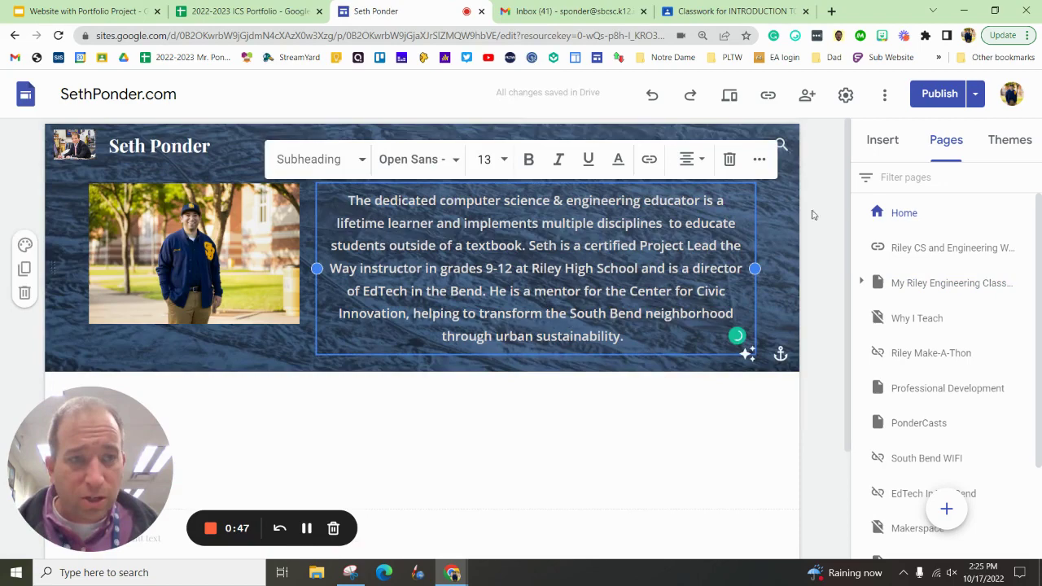
- Publish the site's latest changes after reviewing them
click(940, 93)
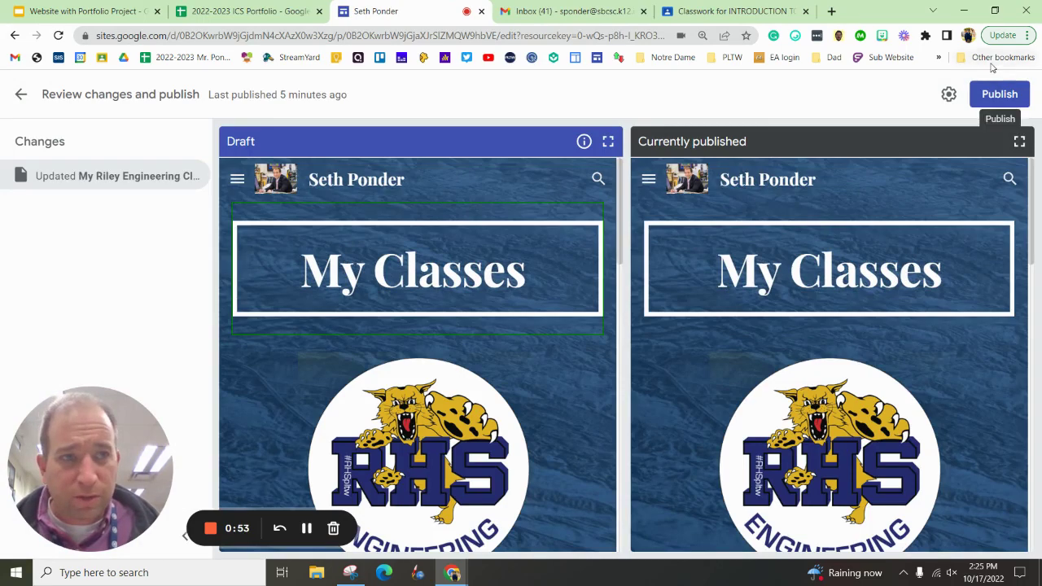
click(994, 93)
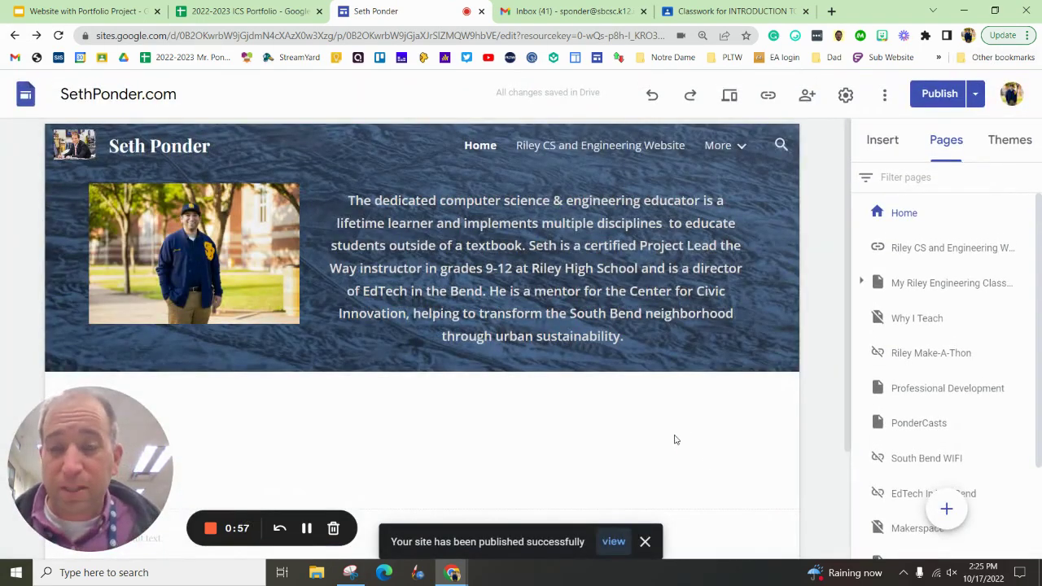
mouse_move(723, 146)
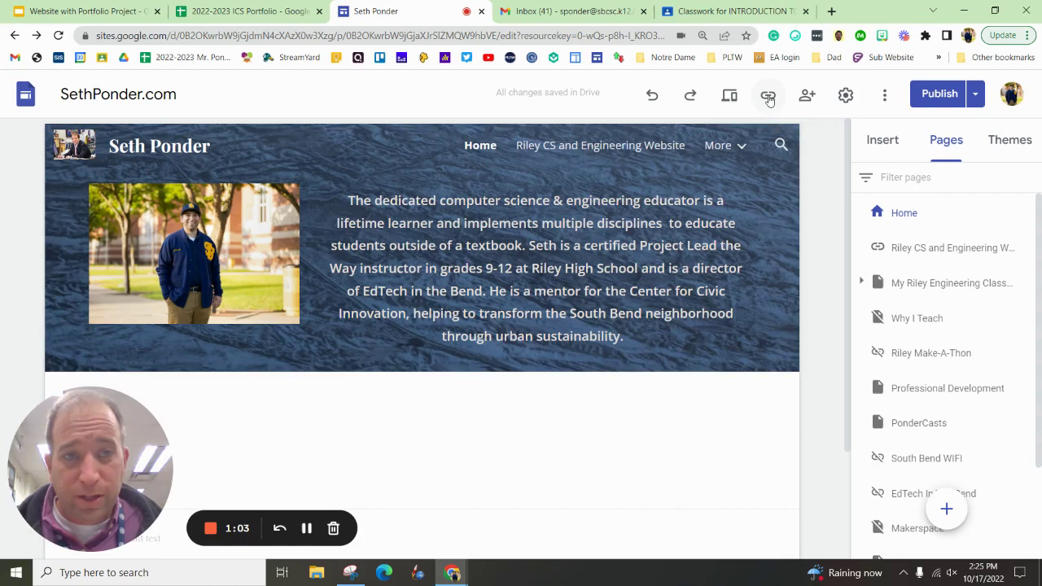
- Copy the published site's web address from the published-link dialog
click(762, 96)
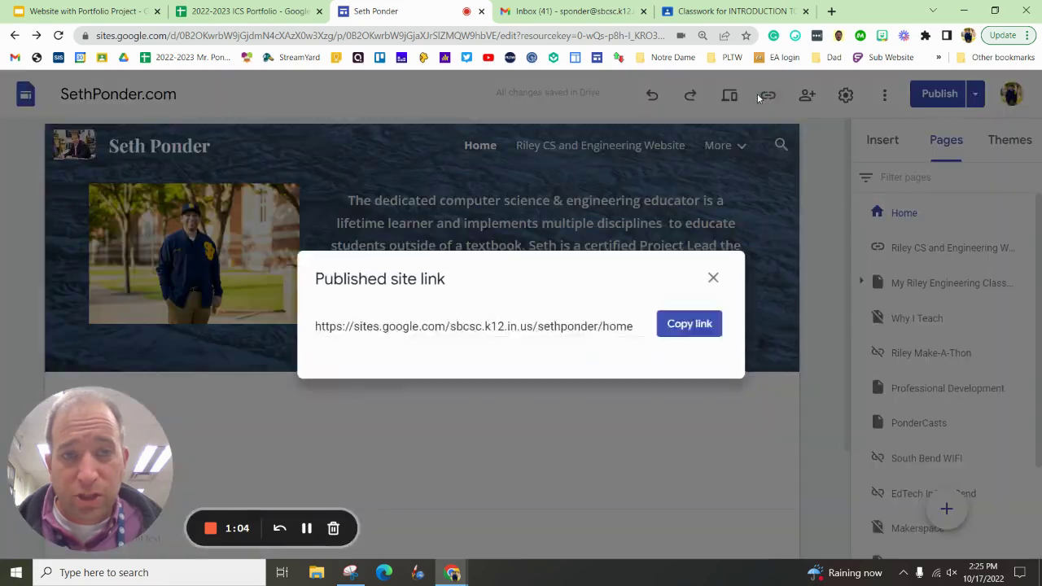
click(690, 324)
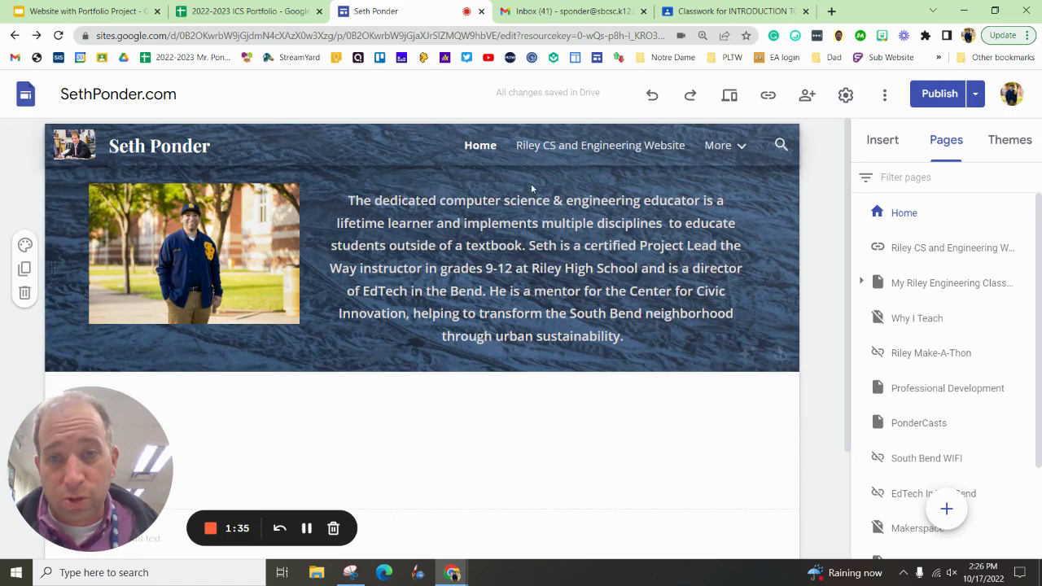
- Review the recipients and greeting of the 'My website with portfolio' draft, then return to Sites
click(549, 11)
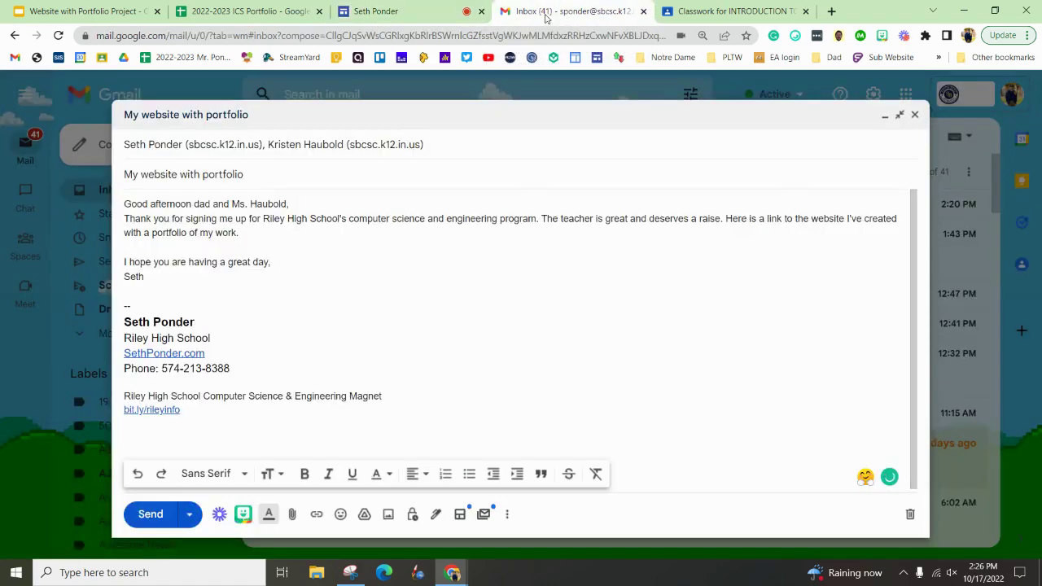
click(272, 146)
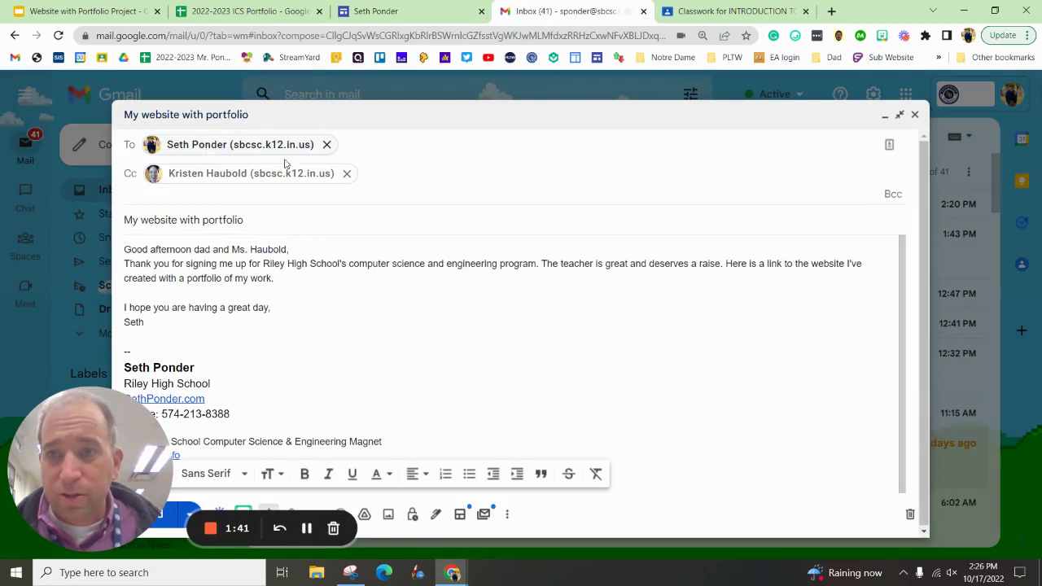
mouse_move(270, 146)
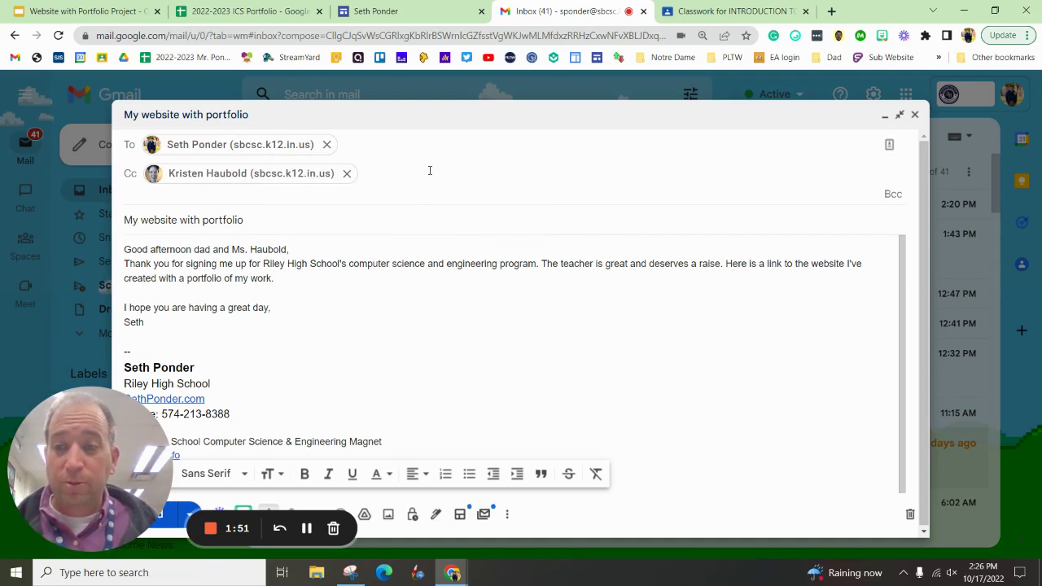
mouse_move(293, 176)
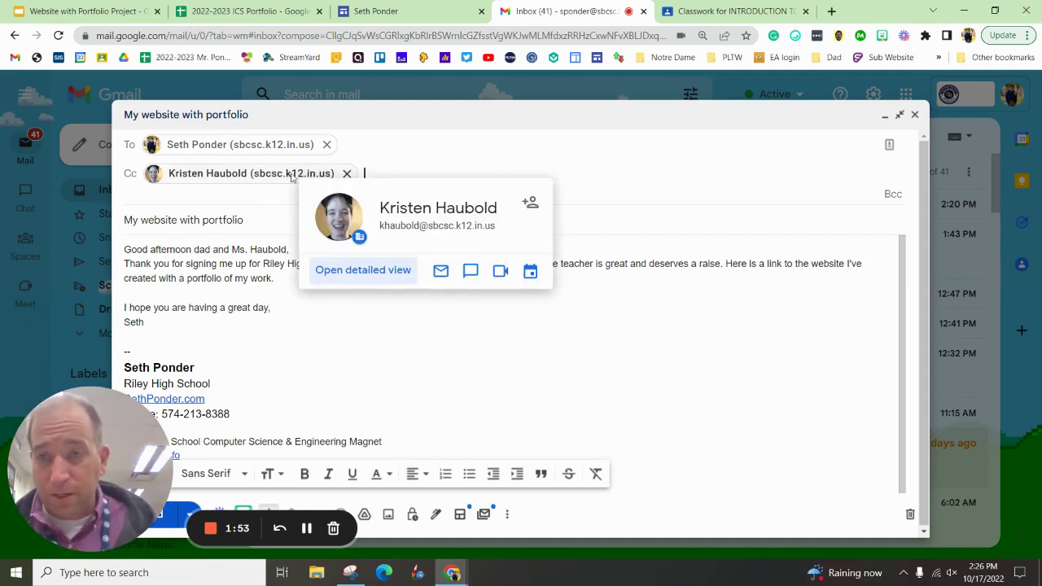
click(191, 220)
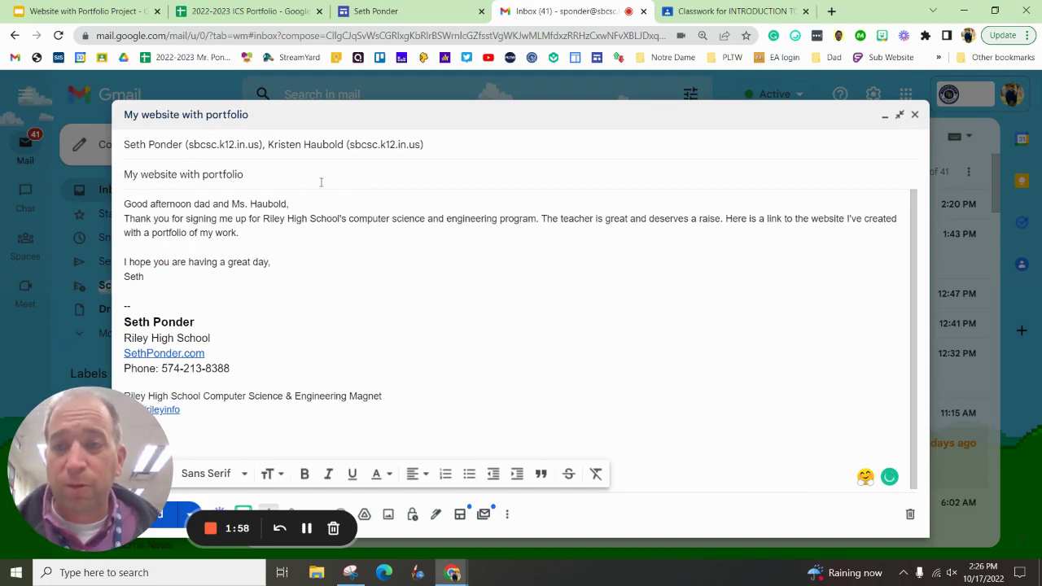
click(235, 205)
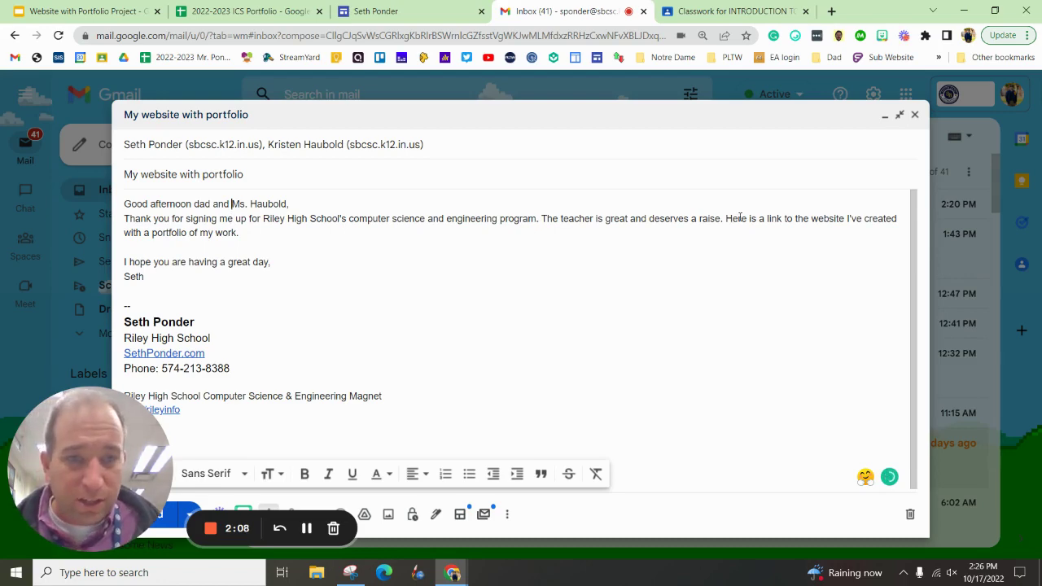
click(417, 5)
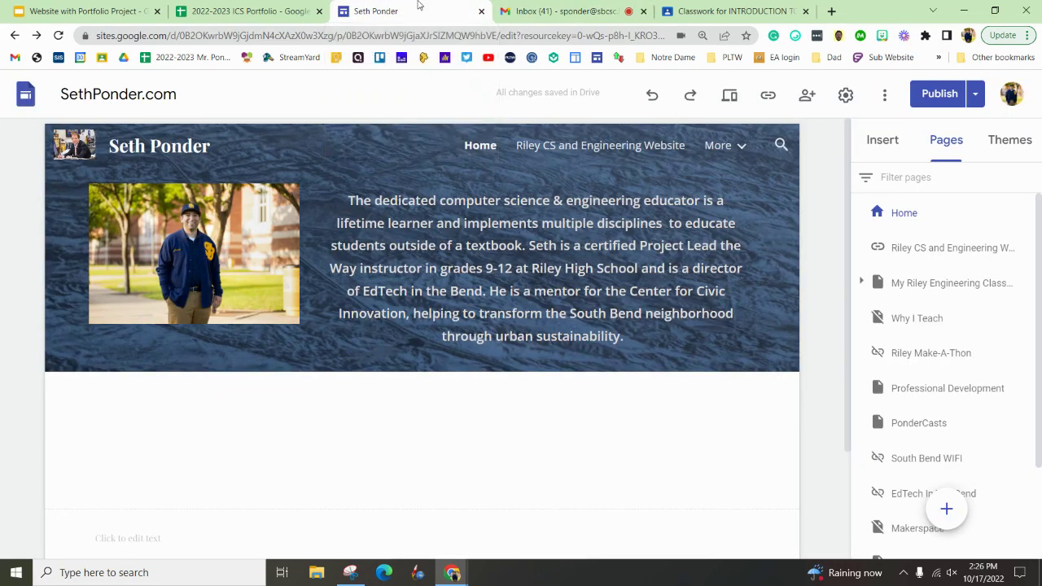
- Copy the published site link again and return to the Gmail draft
click(768, 96)
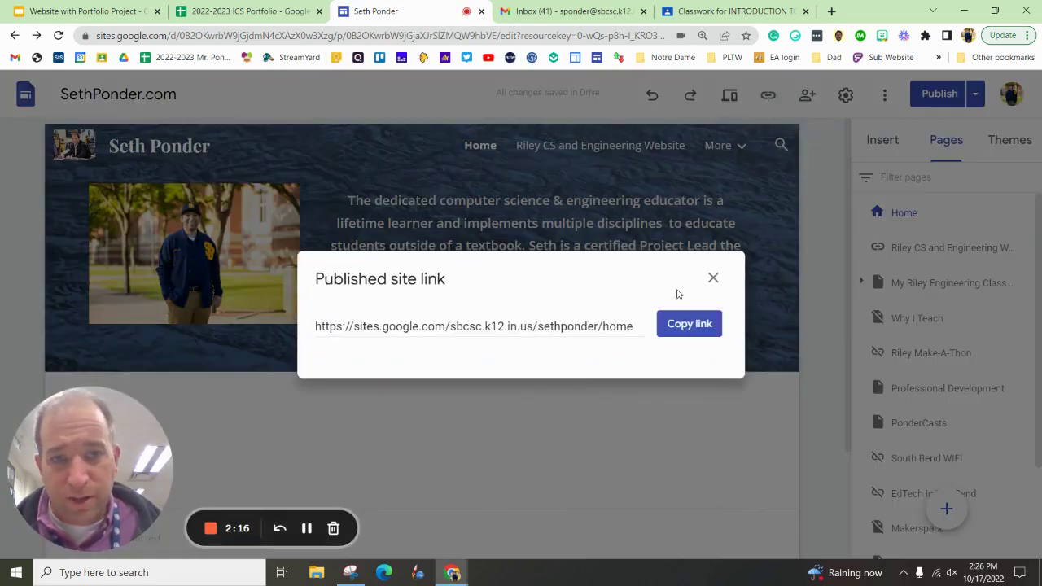
click(686, 326)
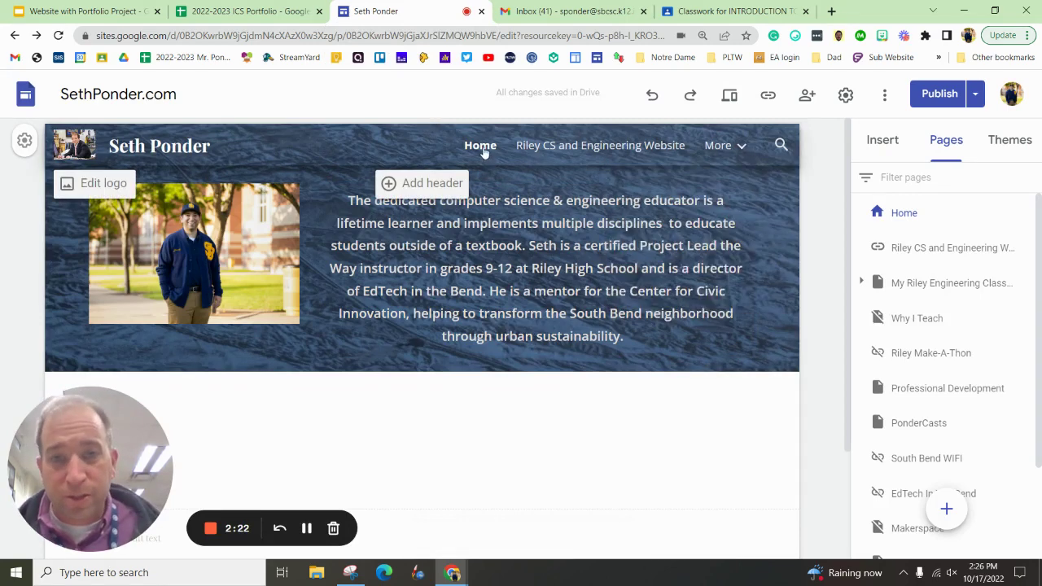
click(768, 94)
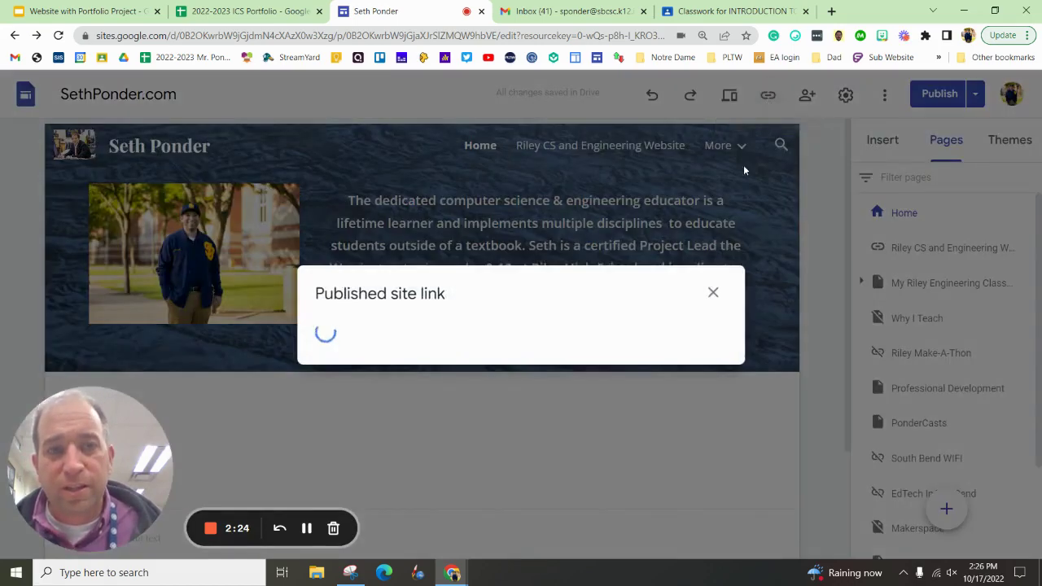
click(705, 331)
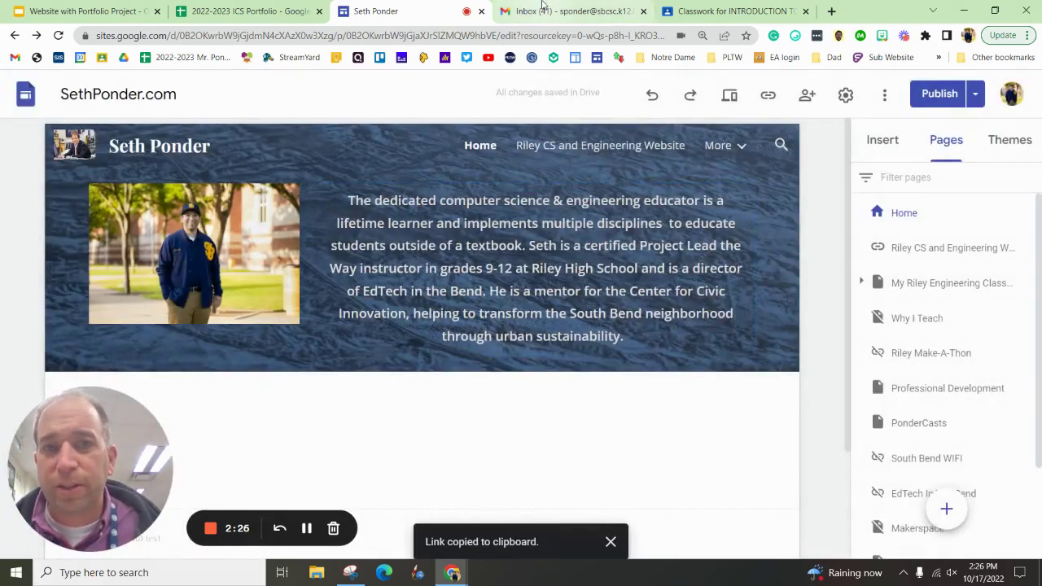
click(570, 11)
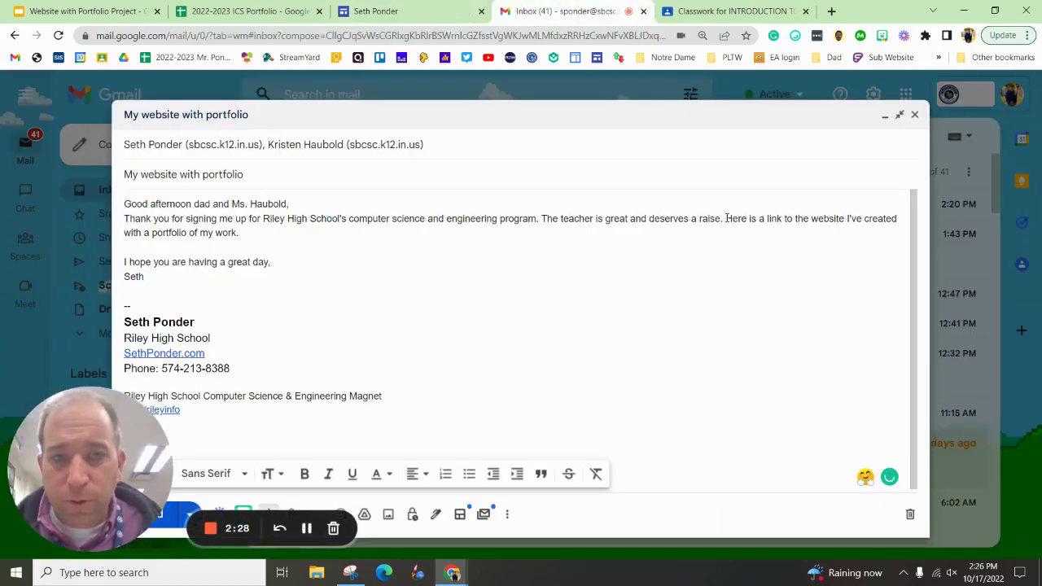
- Select the portfolio website sentence, check the Fall break! thread, and reopen the draft
drag(727, 218, 784, 233)
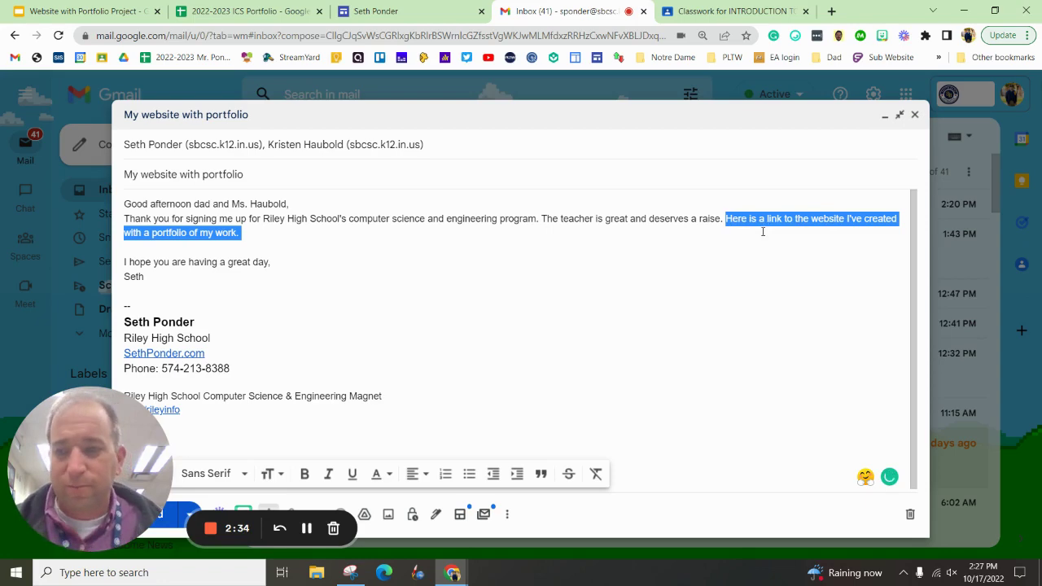
click(477, 303)
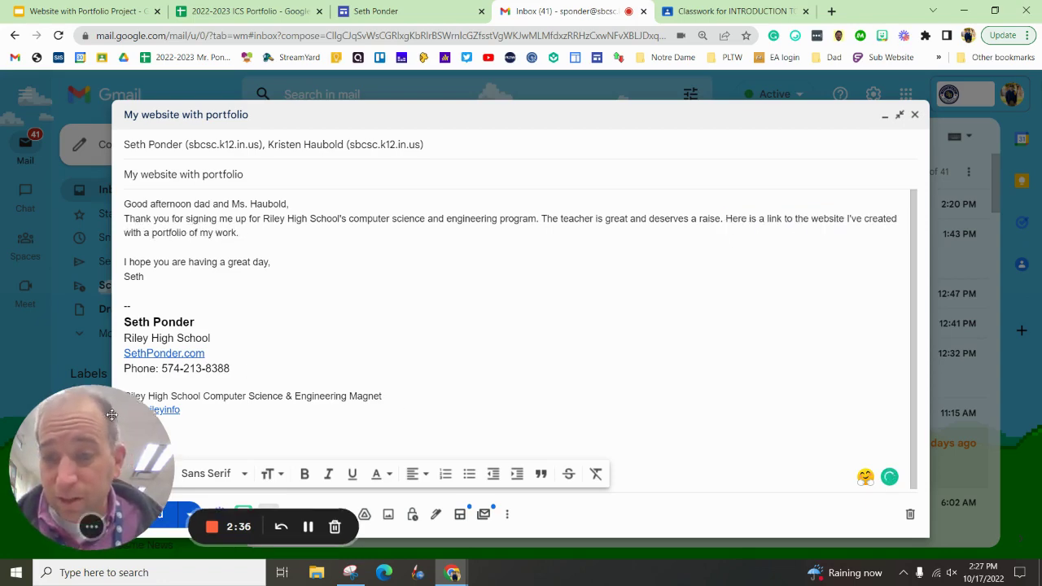
click(954, 233)
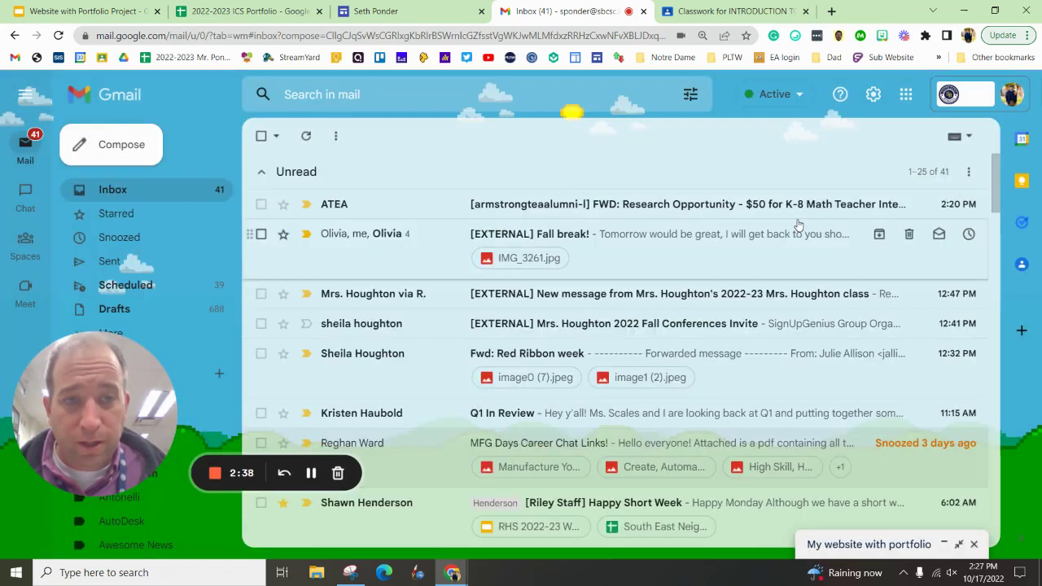
click(794, 228)
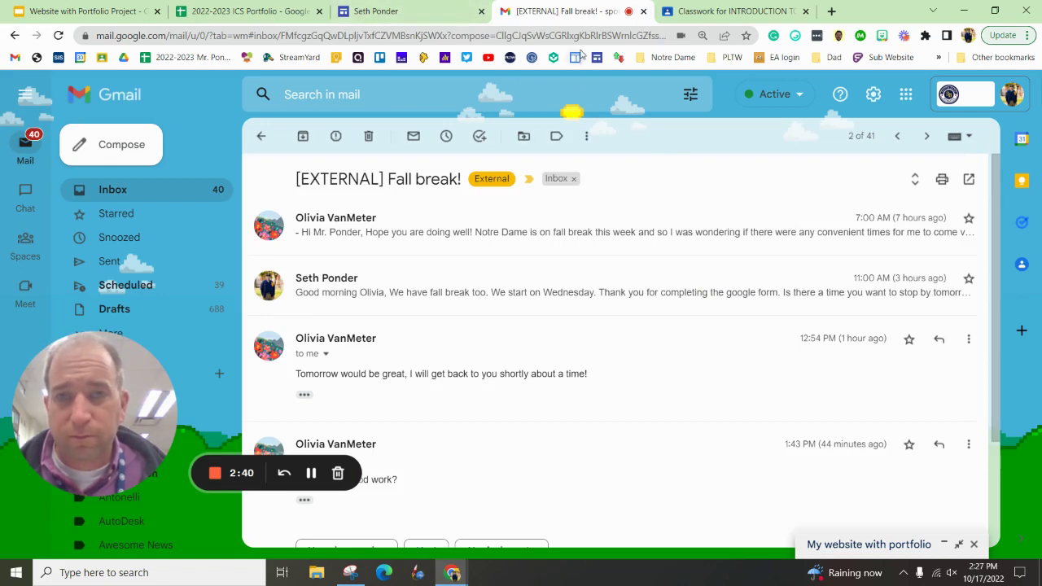
click(110, 191)
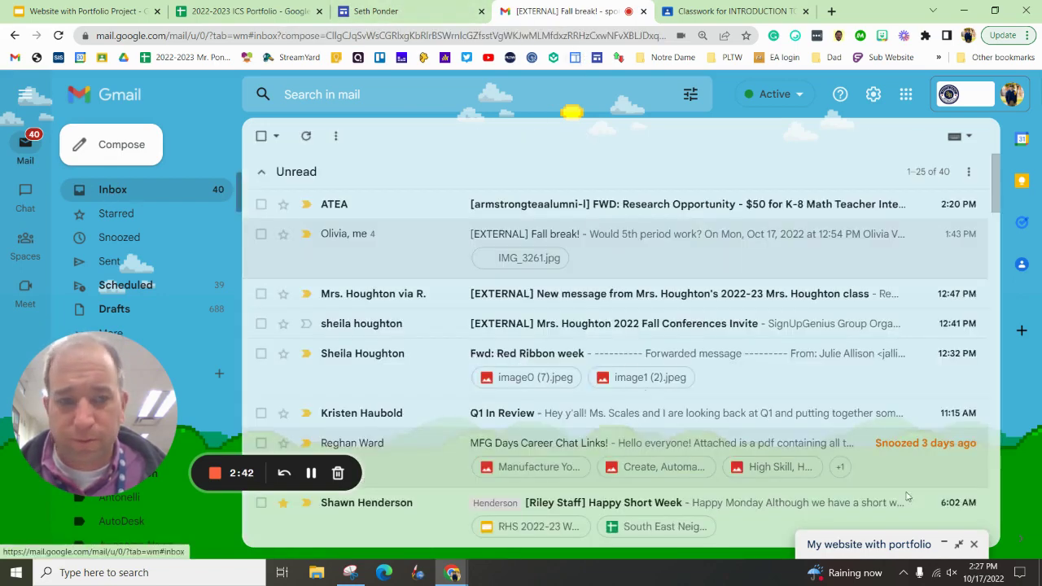
click(958, 544)
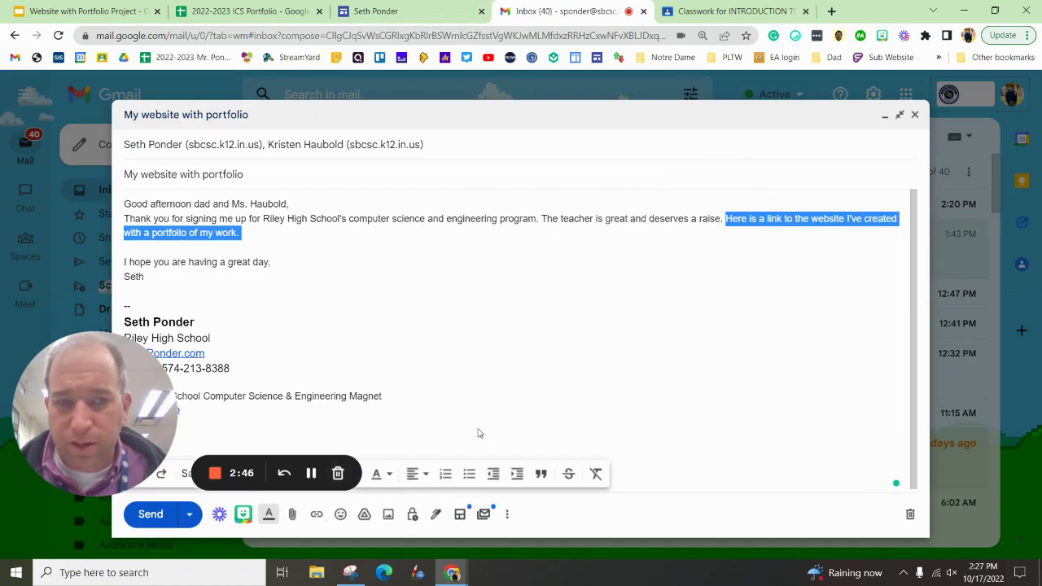
- Link the selected sentence to the pasted published Google Sites URL
click(316, 518)
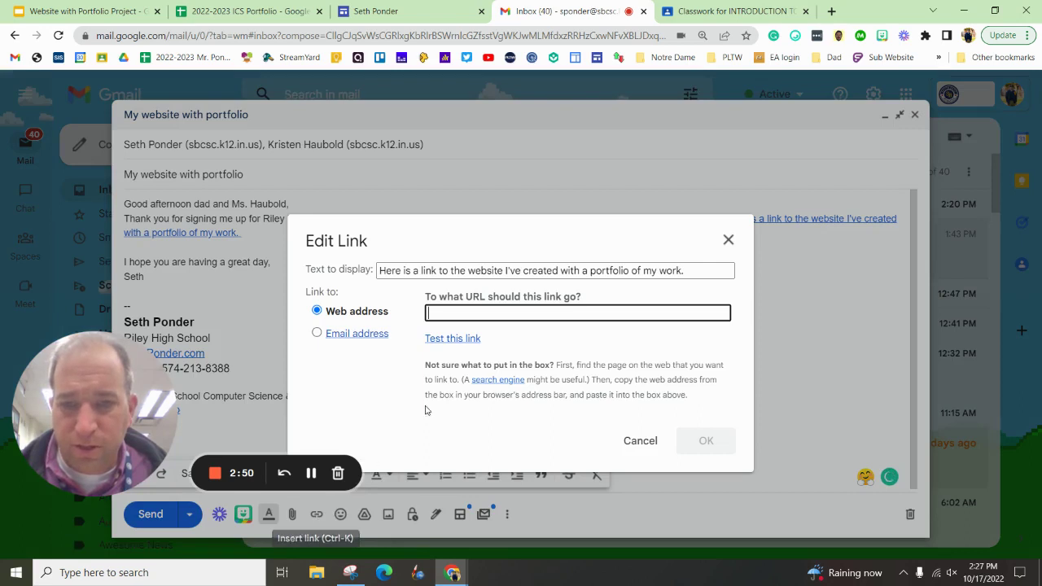
key(ctrl+v)
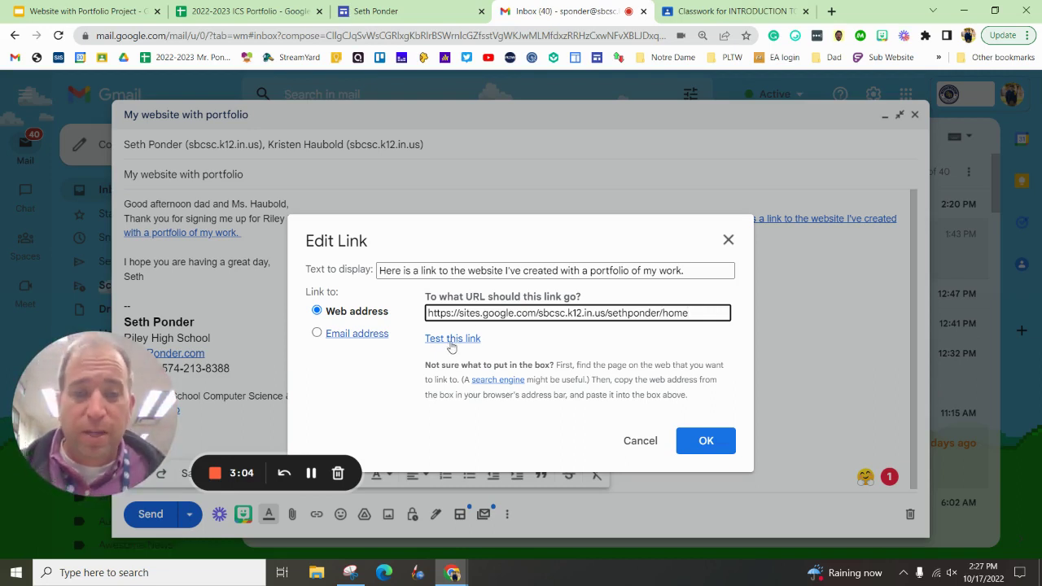
click(703, 440)
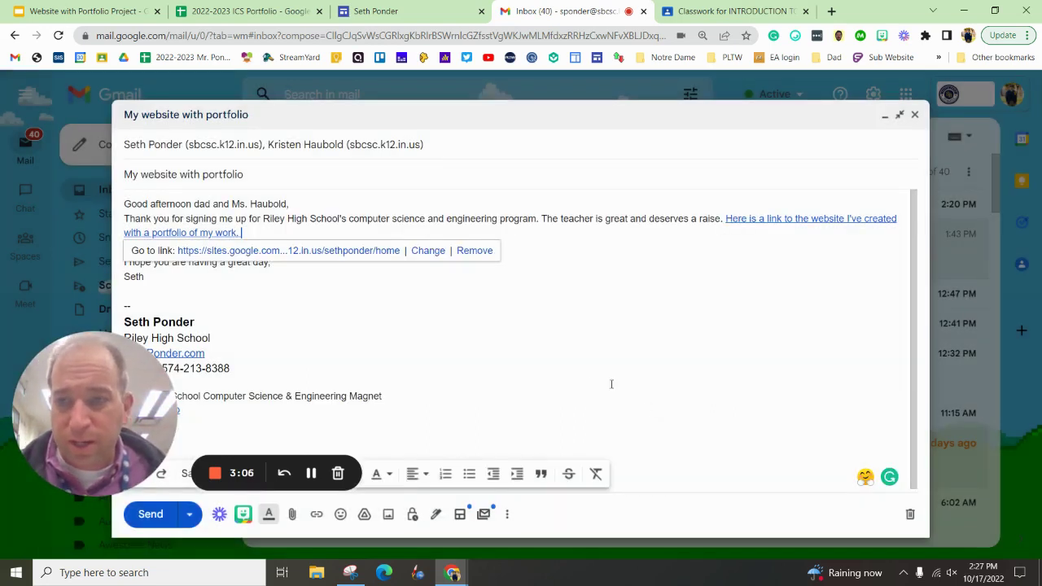
- Dismiss the link preview bubble so the draft with the linked sentence autosaves
click(443, 308)
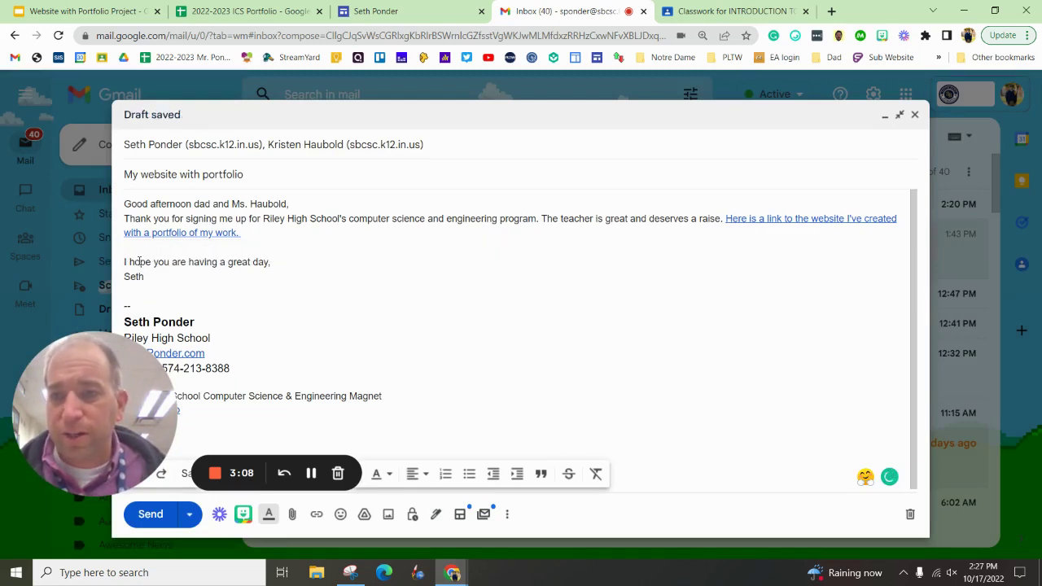